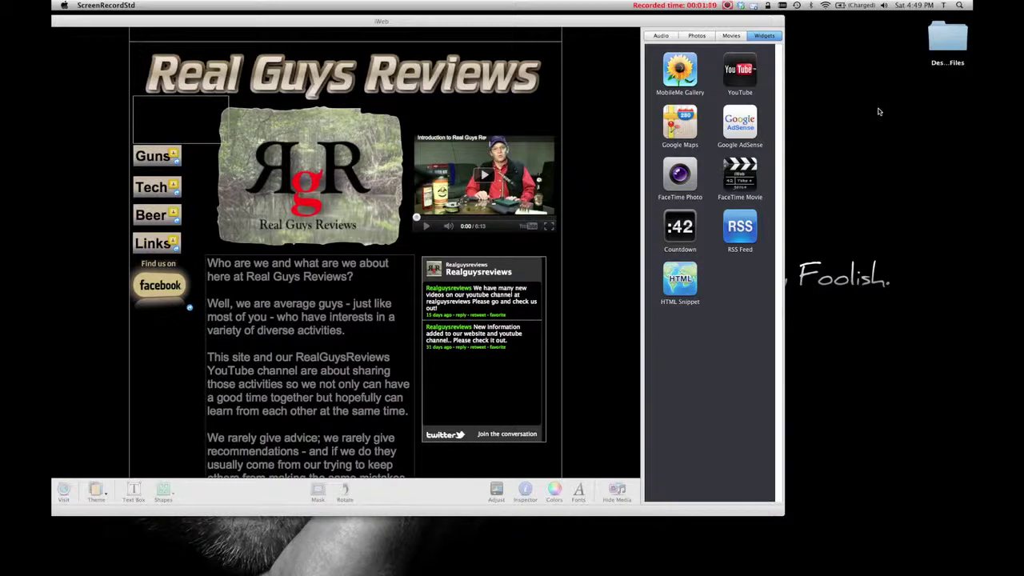
# - Save the Real Guys Reviews site with File > Save, then quit iWeb
pyautogui.click(345, 27)
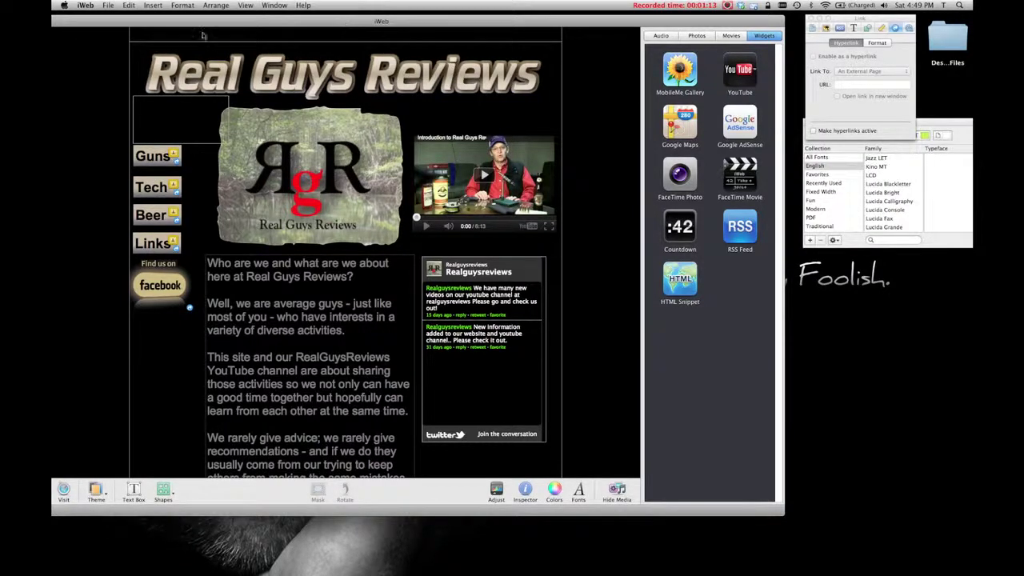
pyautogui.click(108, 4)
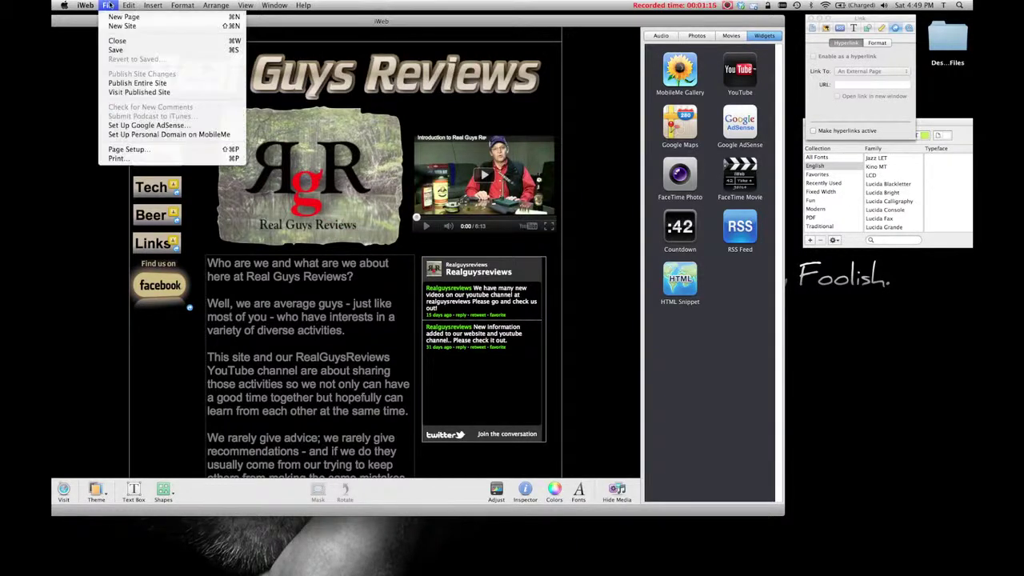
pyautogui.click(116, 49)
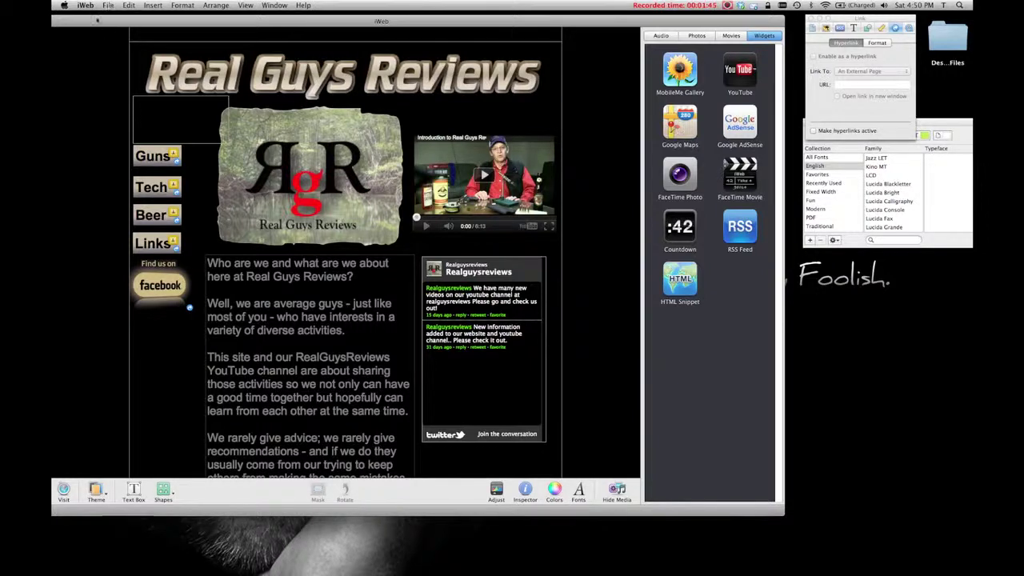
pyautogui.click(86, 5)
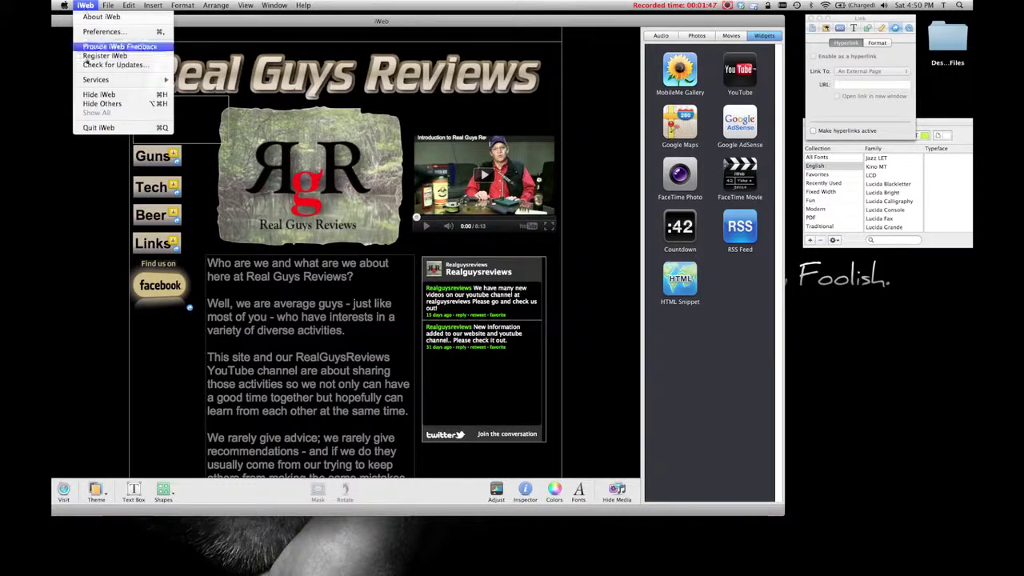
pyautogui.click(106, 126)
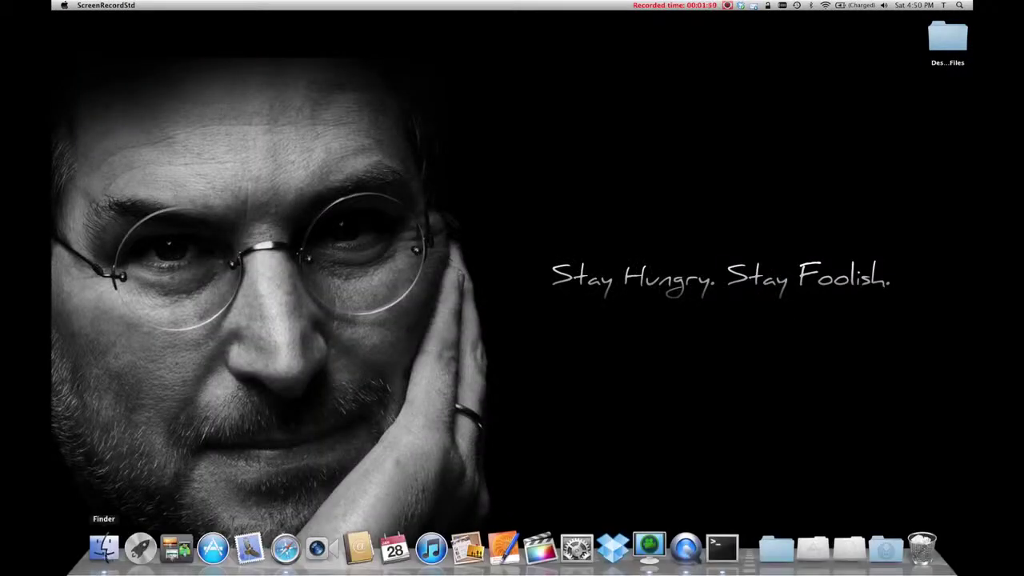
# - Open a Finder window and go to the hidden user Library folder through Go with Option held
pyautogui.click(104, 549)
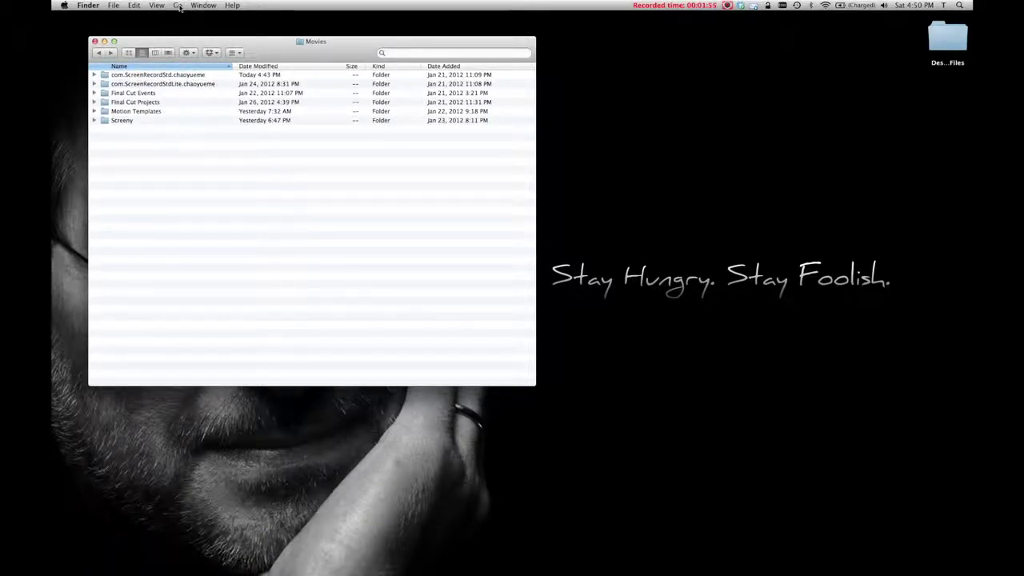
pyautogui.click(179, 7)
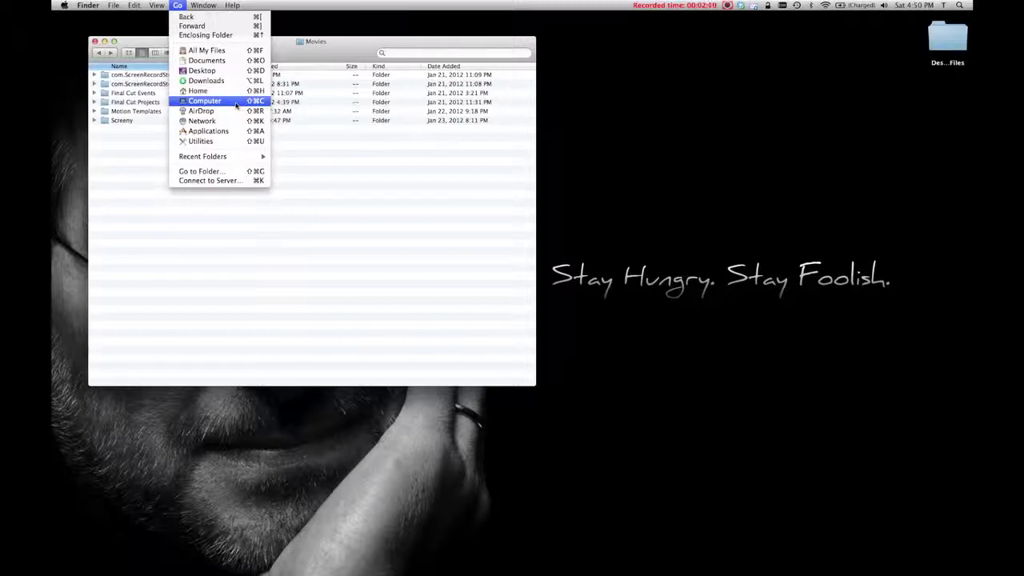
pyautogui.press('alt')
pyautogui.press('alt')
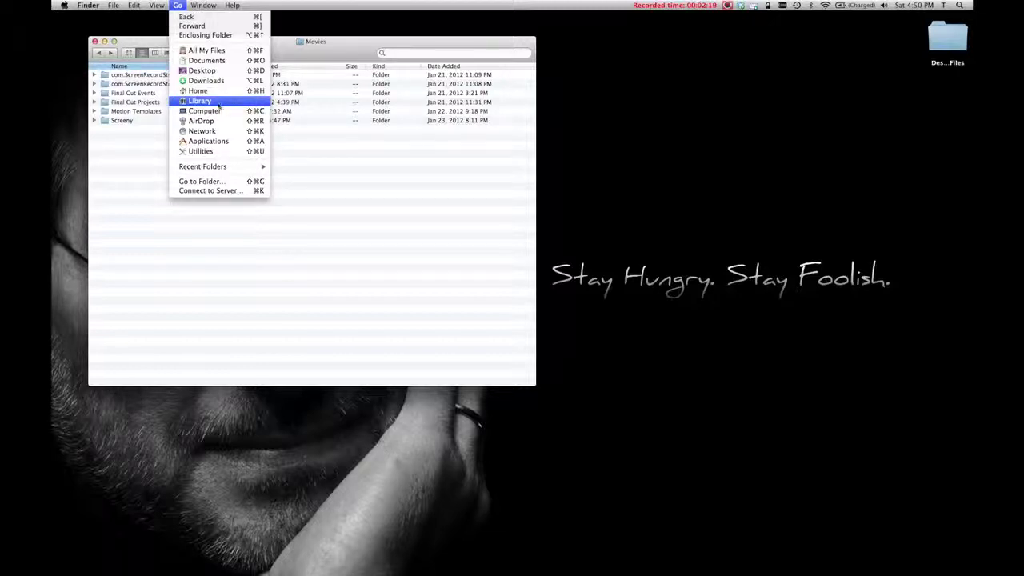
pyautogui.click(208, 101)
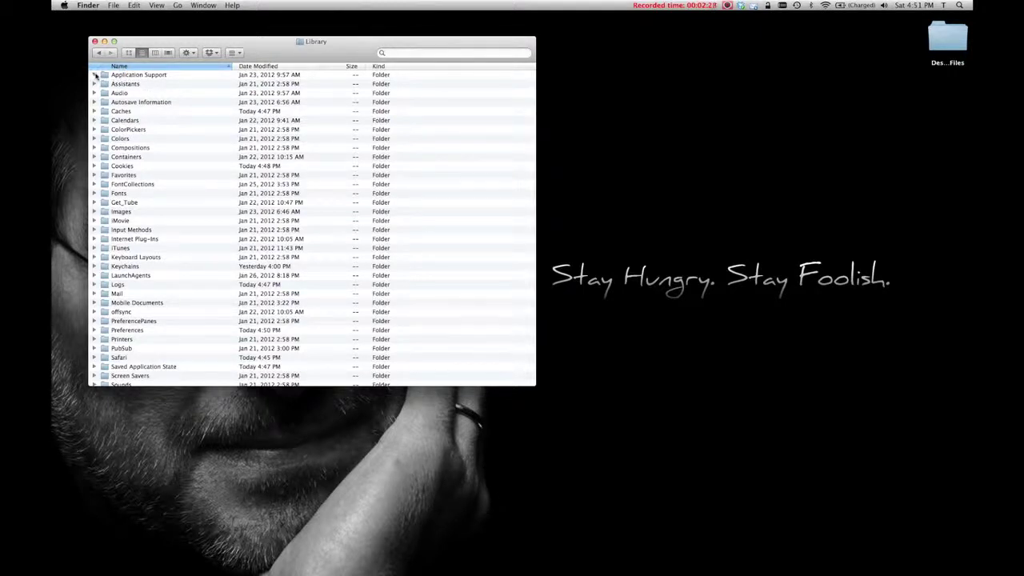
# - Copy the 2.99 GB Domain file from Library/Application Support/iWeb
pyautogui.click(94, 74)
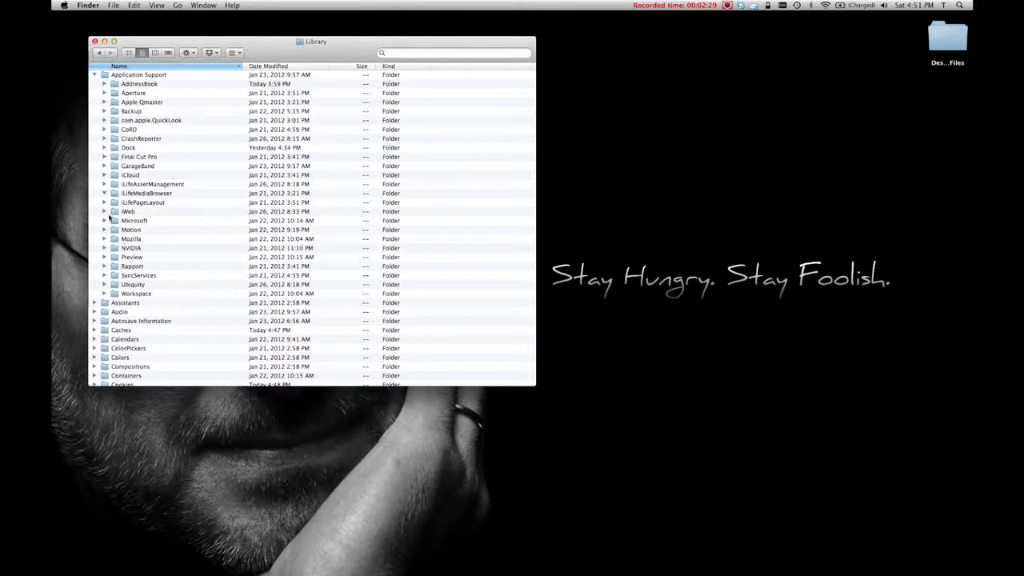
pyautogui.click(104, 211)
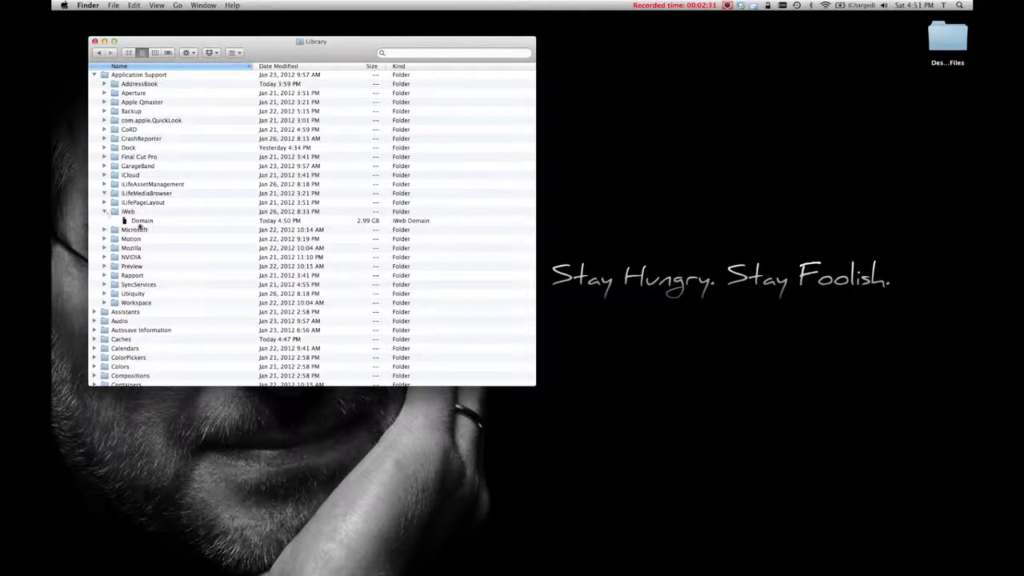
pyautogui.click(142, 222)
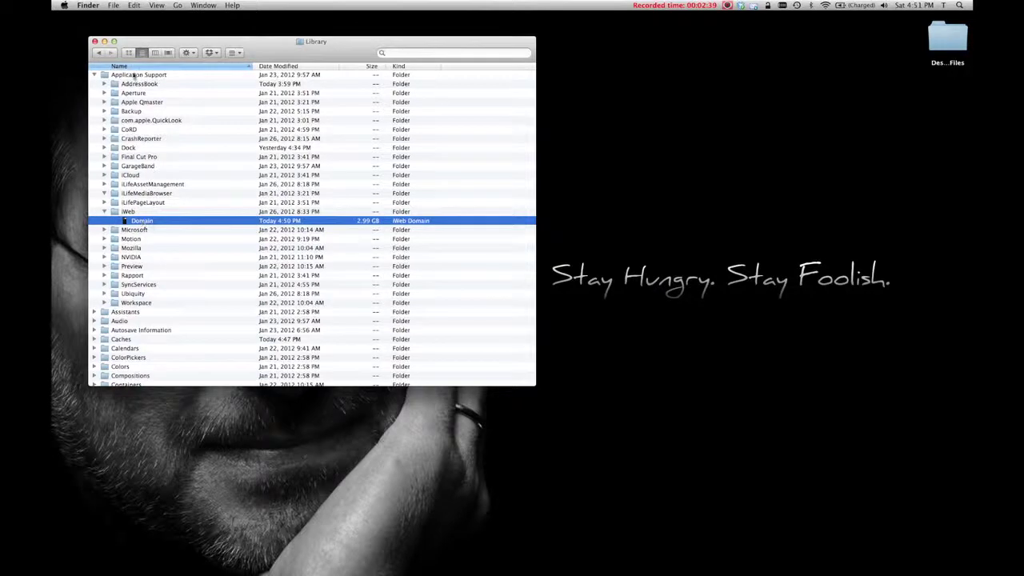
pyautogui.click(134, 6)
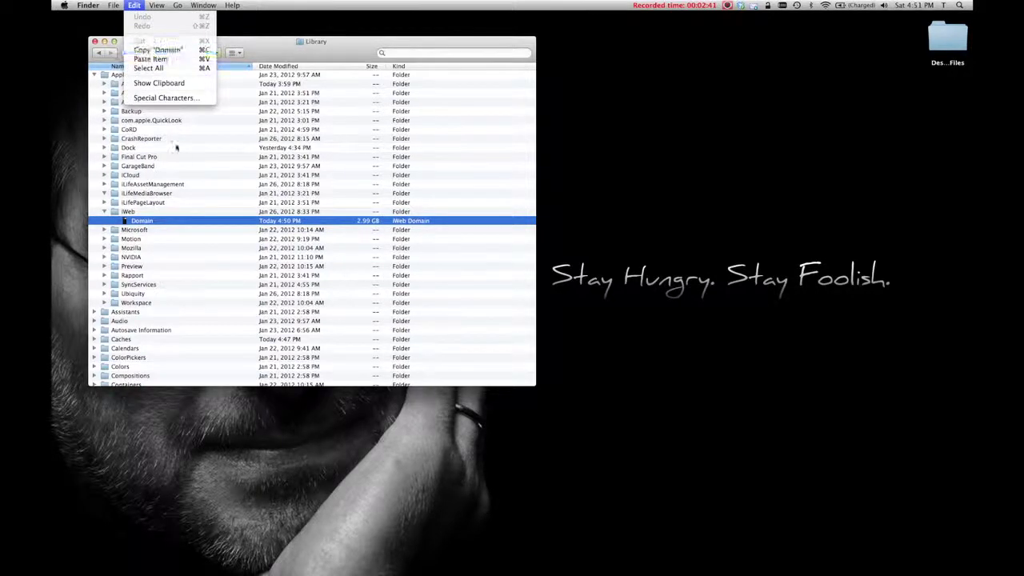
pyautogui.click(137, 221)
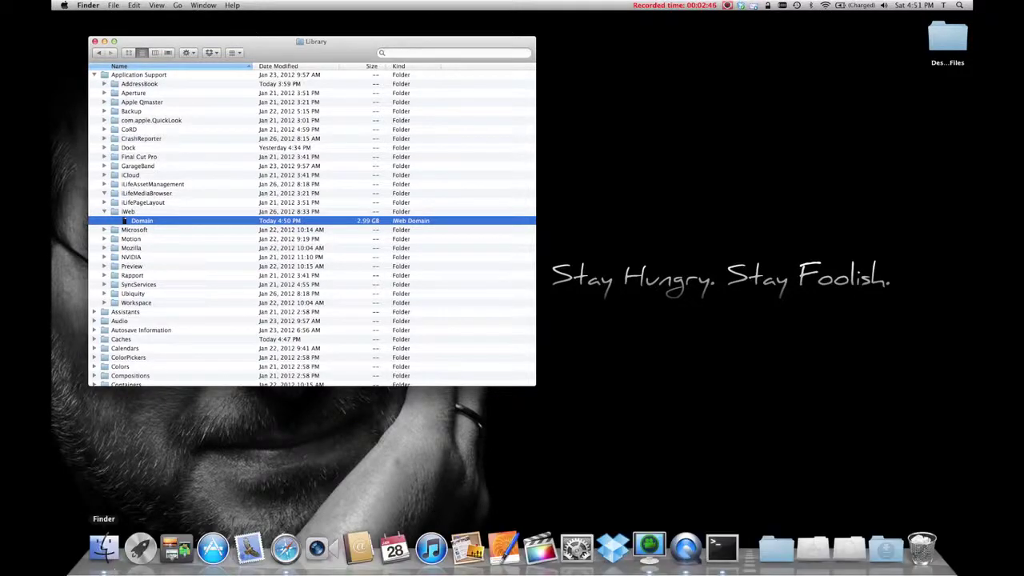
# - Paste the Domain file into the F D flash drive window, placed on the right half
pyautogui.rightClick(104, 549)
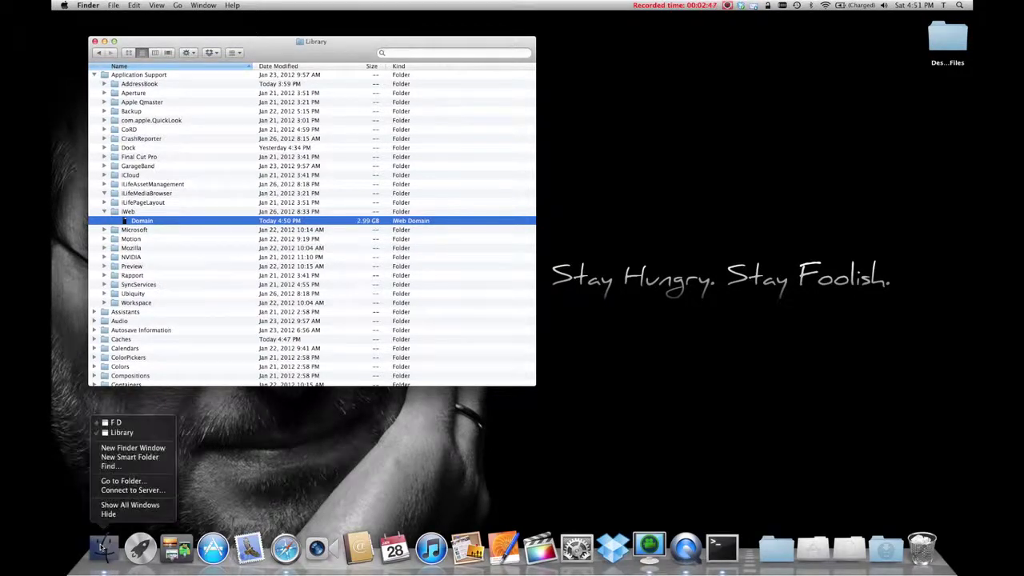
pyautogui.click(109, 422)
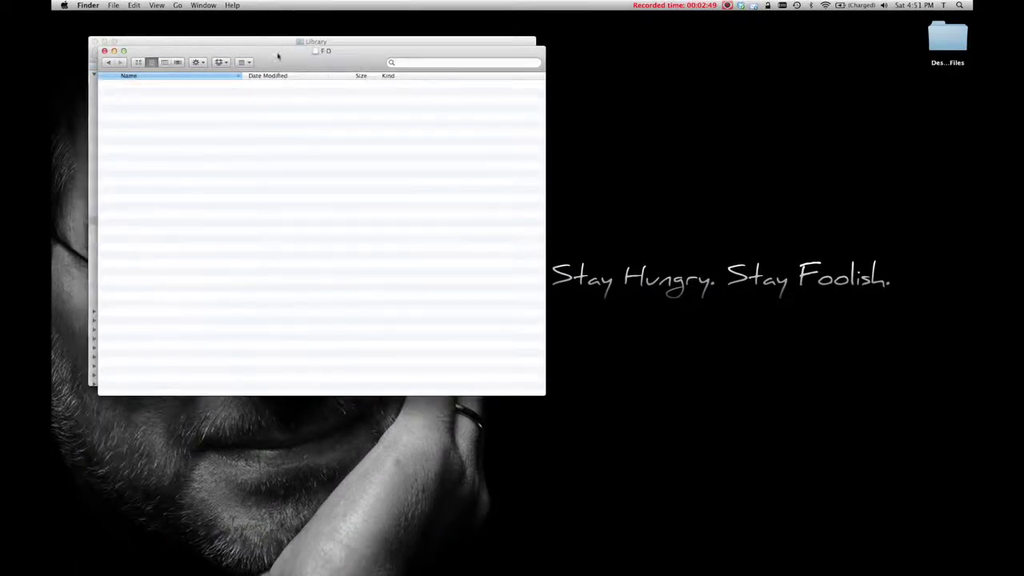
pyautogui.moveTo(278, 56); pyautogui.dragTo(718, 47)
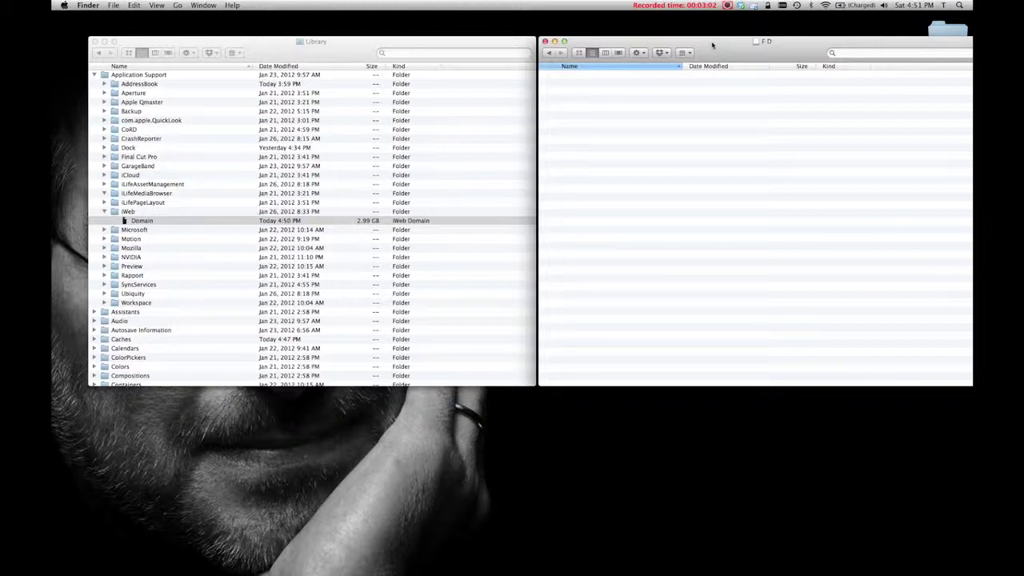
pyautogui.press('super+v')
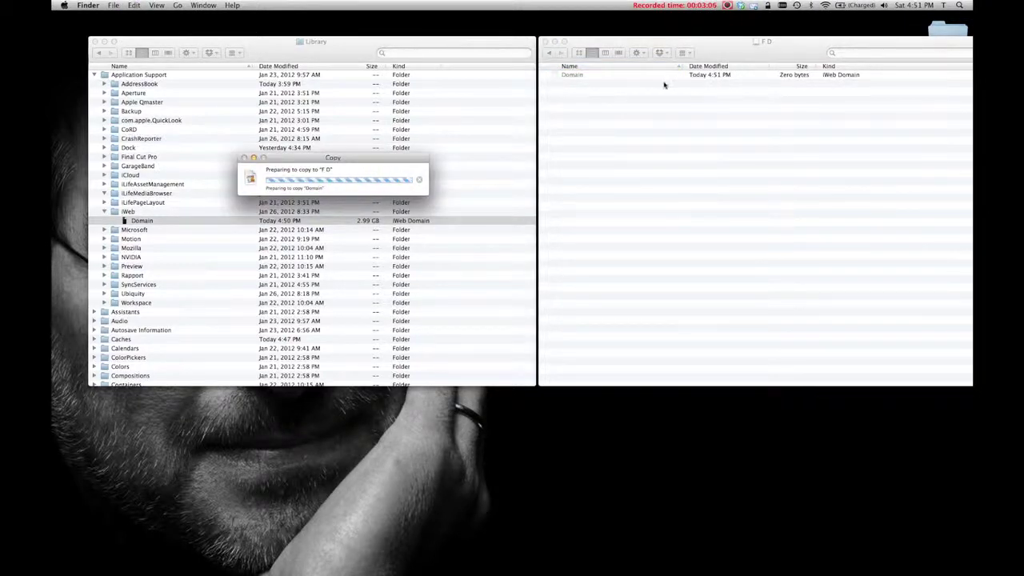
pyautogui.moveTo(392, 158); pyautogui.dragTo(693, 101)
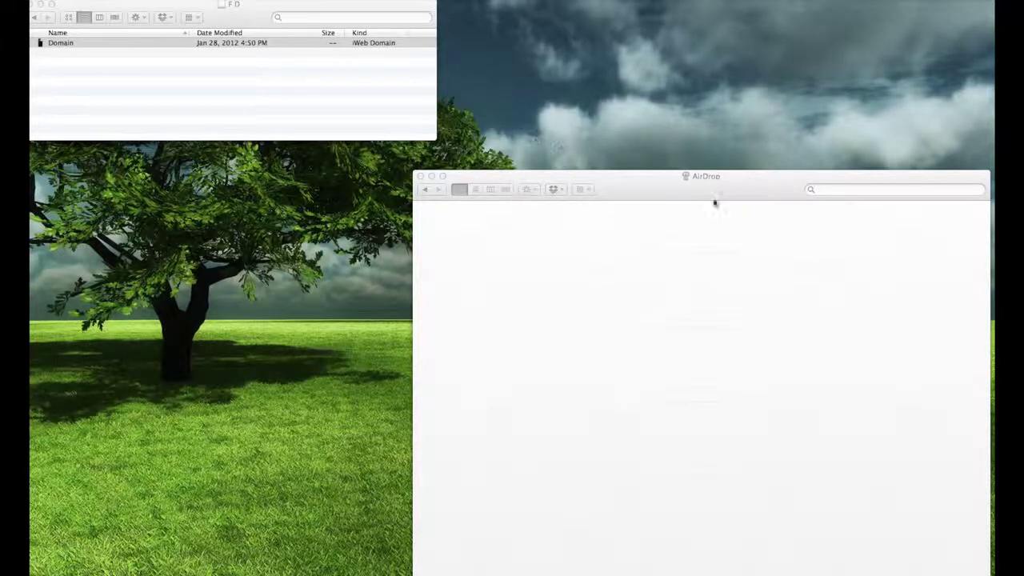
# - Show the user's Library folder in the second Finder window via Go with Option held
pyautogui.click(643, 184)
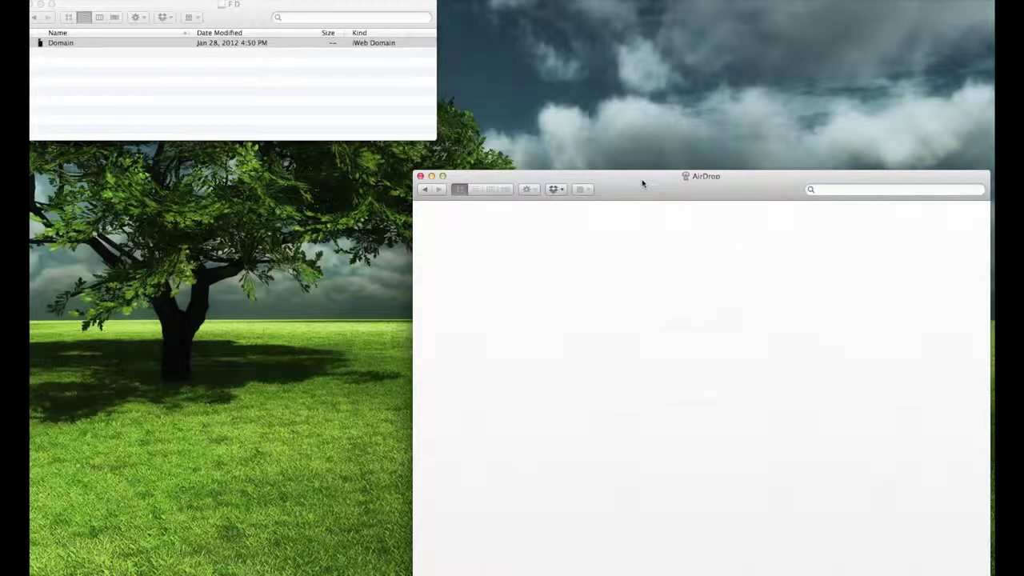
pyautogui.click(165, 1)
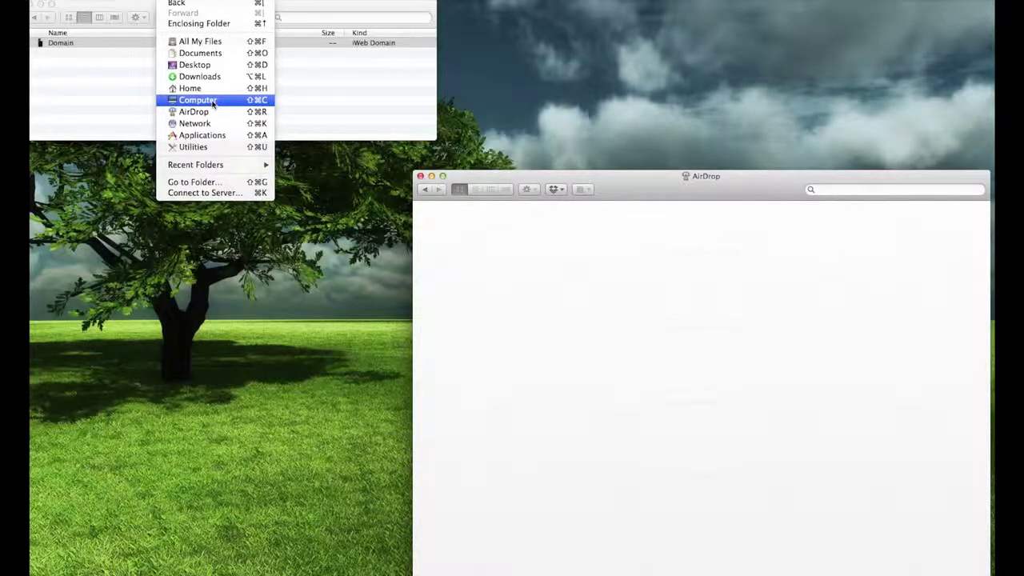
pyautogui.press('alt')
pyautogui.press('alt')
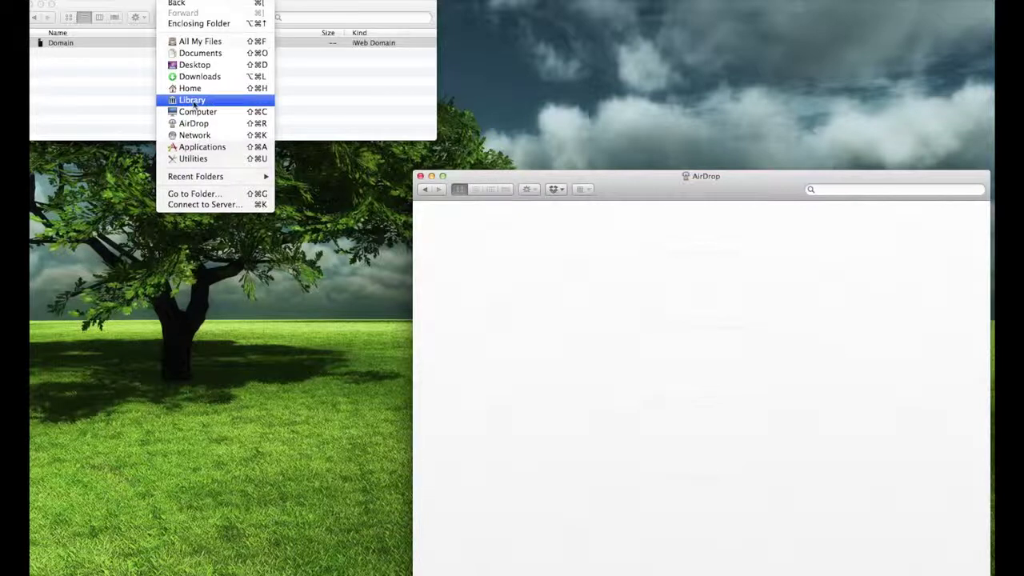
pyautogui.click(192, 100)
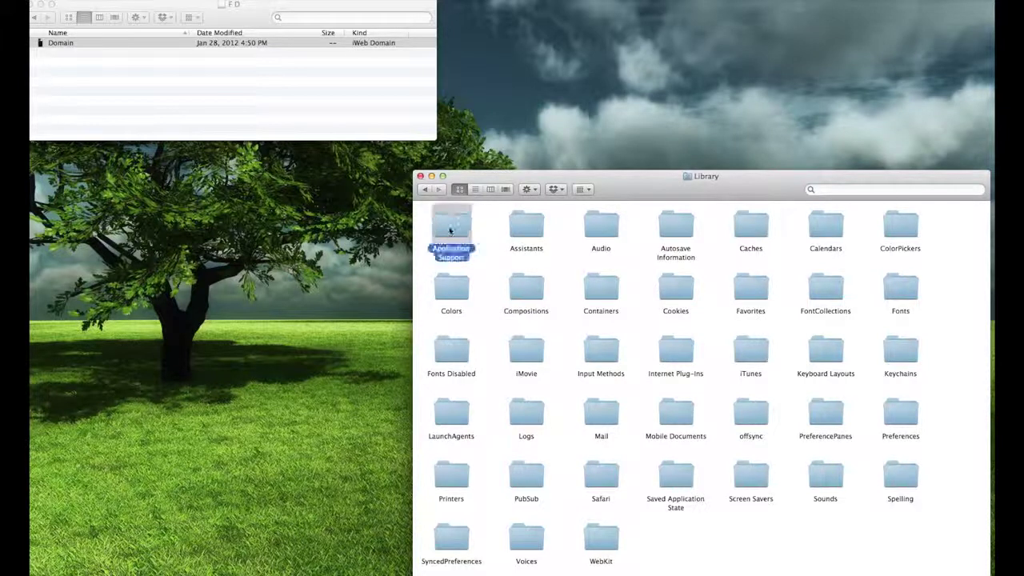
# - Drag Domain from F D into Application Support/iWeb, creating Domain 2 beside the old Domain
pyautogui.doubleClick(451, 227)
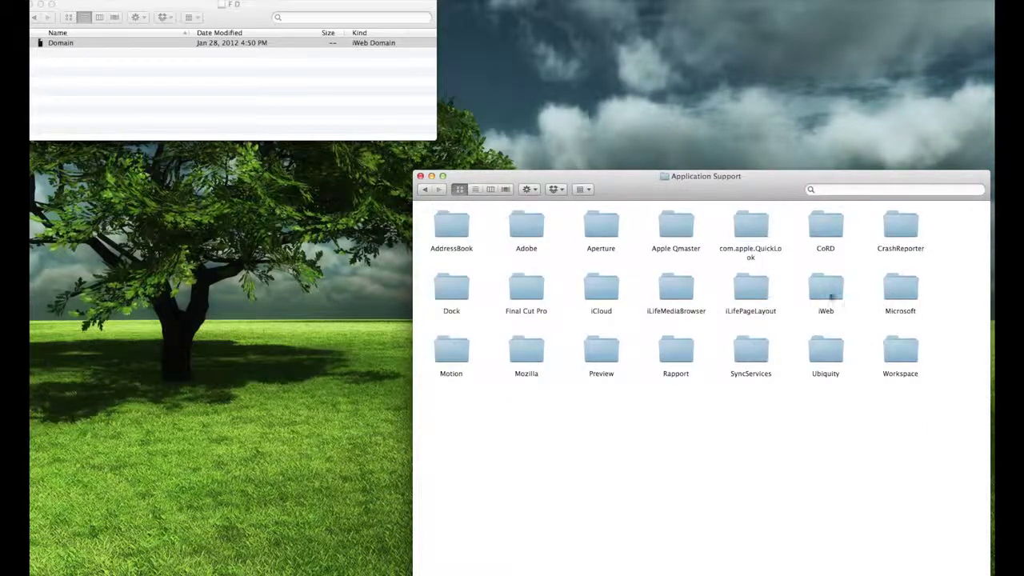
pyautogui.doubleClick(824, 294)
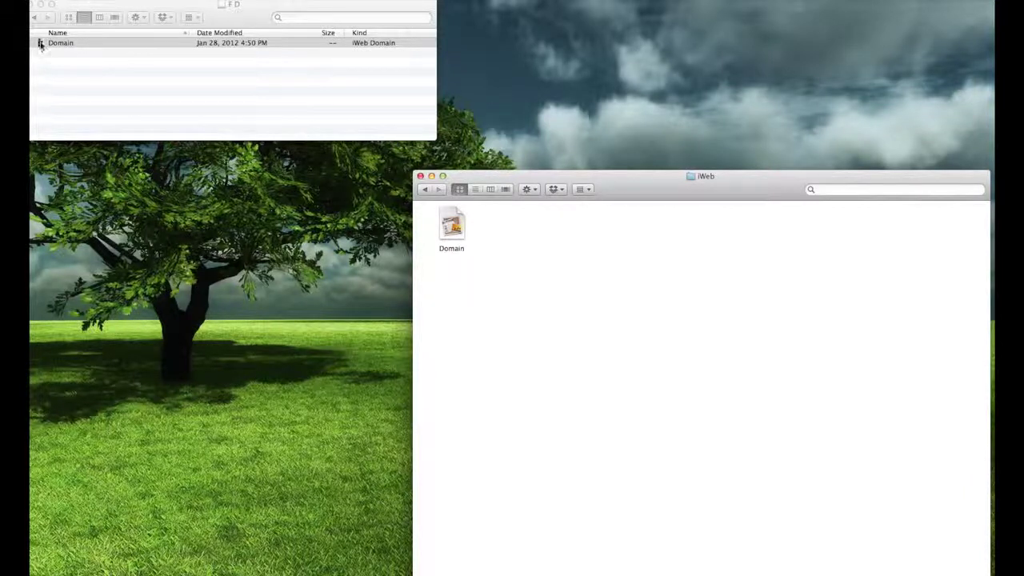
pyautogui.moveTo(40, 43); pyautogui.dragTo(522, 282)
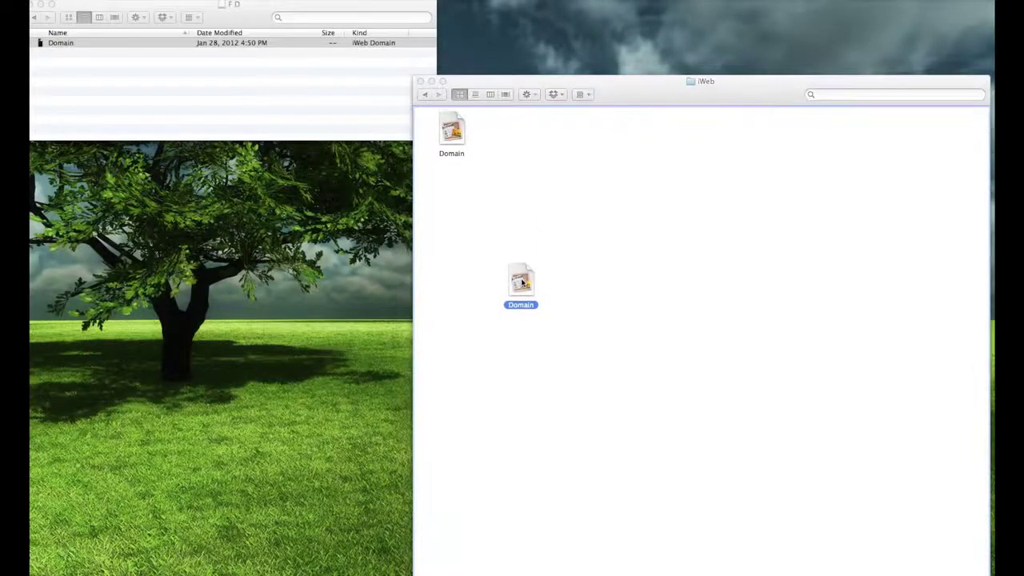
pyautogui.press('Escape')
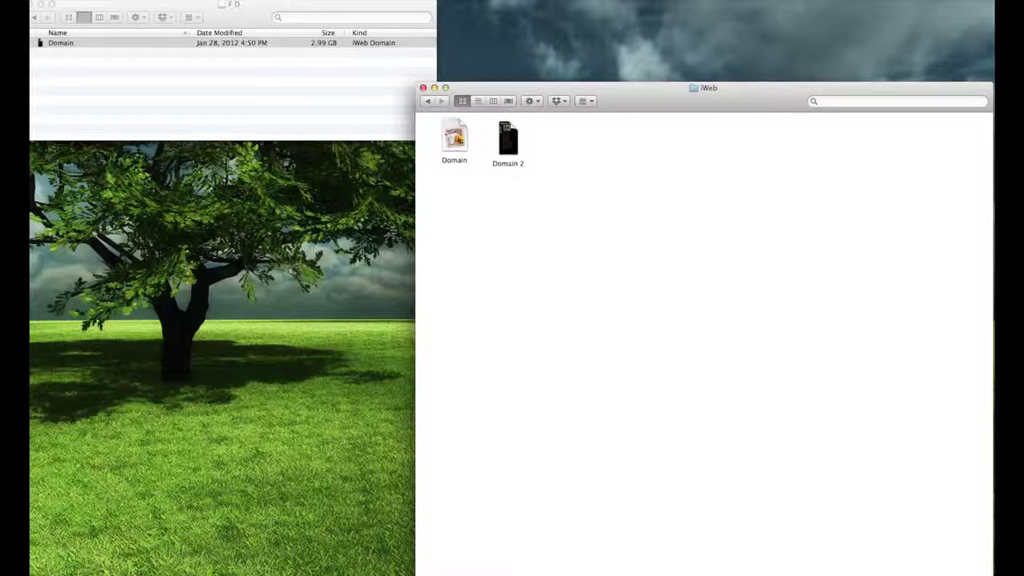
pyautogui.click(457, 139)
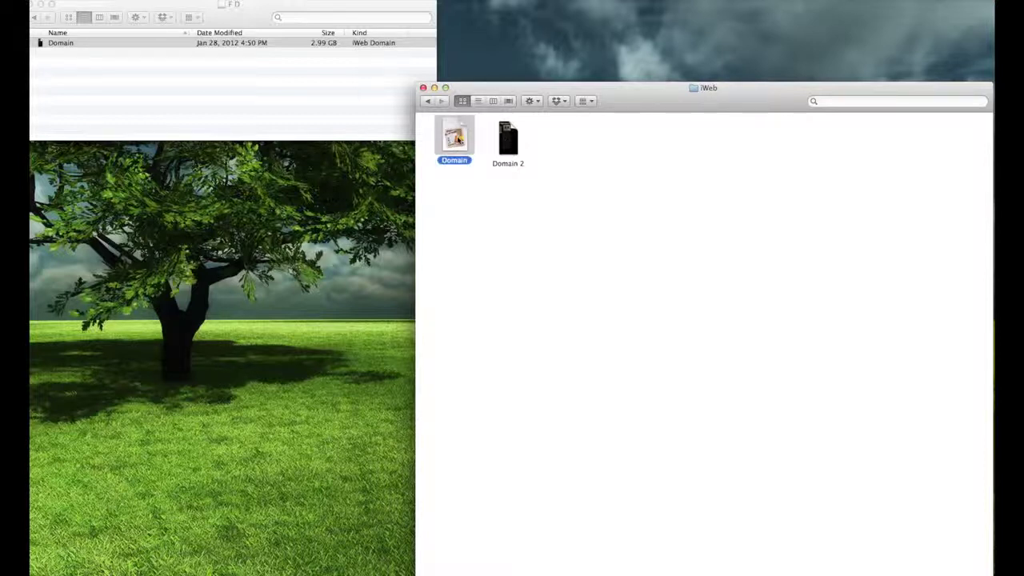
# - Trash the old Domain file and rename Domain 2 to 'Domain' in its Get Info panel
pyautogui.rightClick(457, 139)
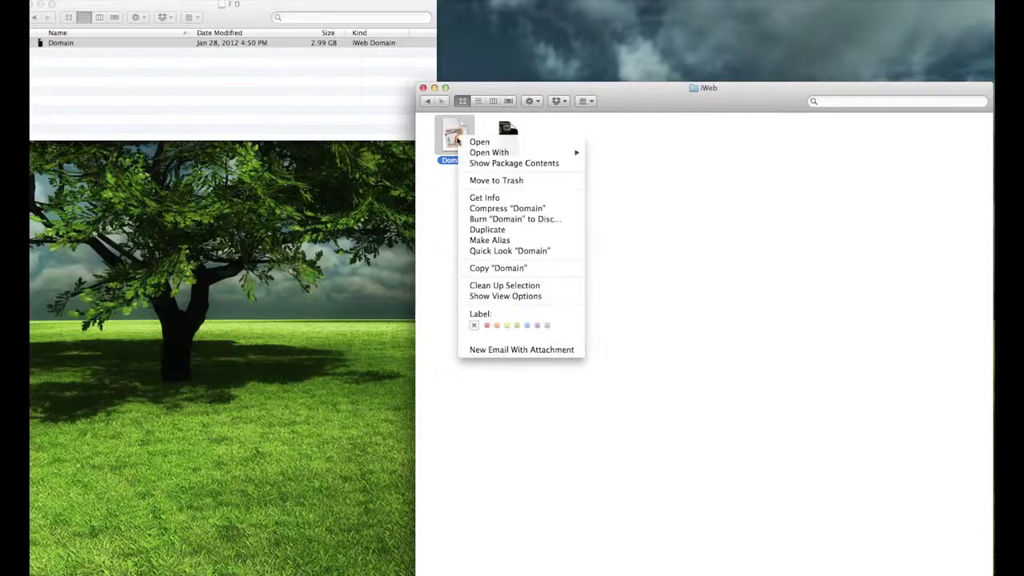
pyautogui.click(489, 180)
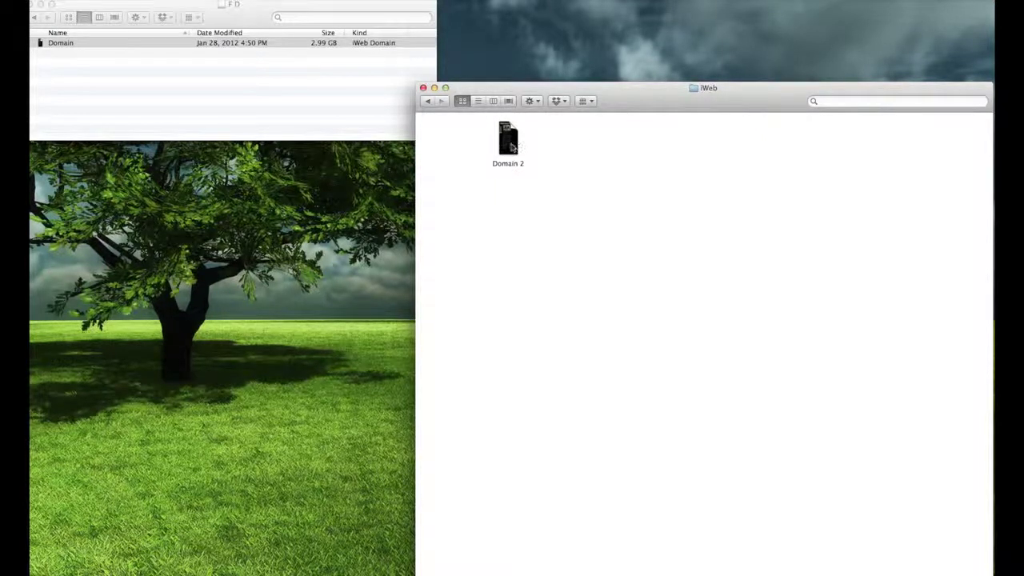
pyautogui.rightClick(512, 147)
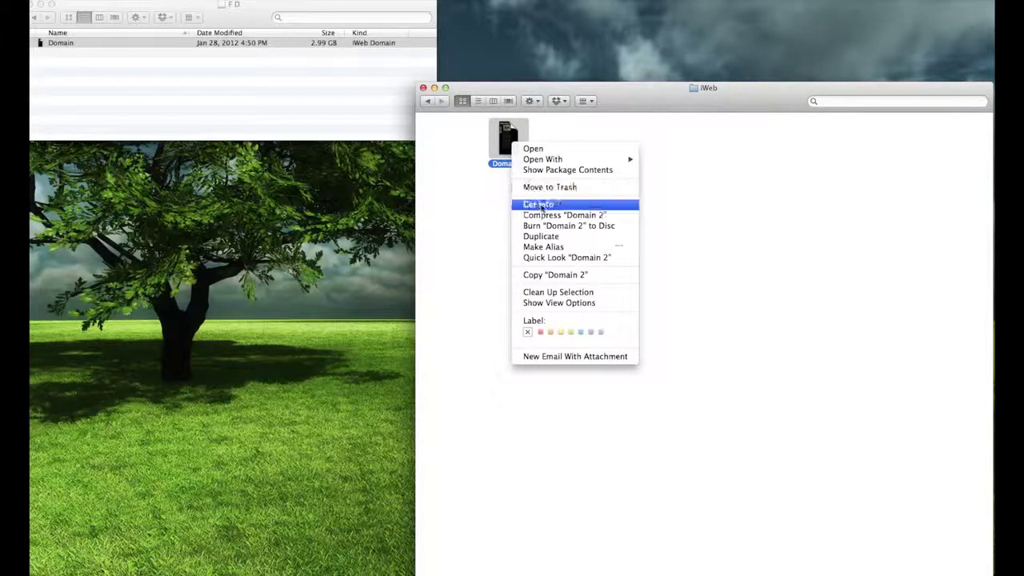
pyautogui.click(541, 206)
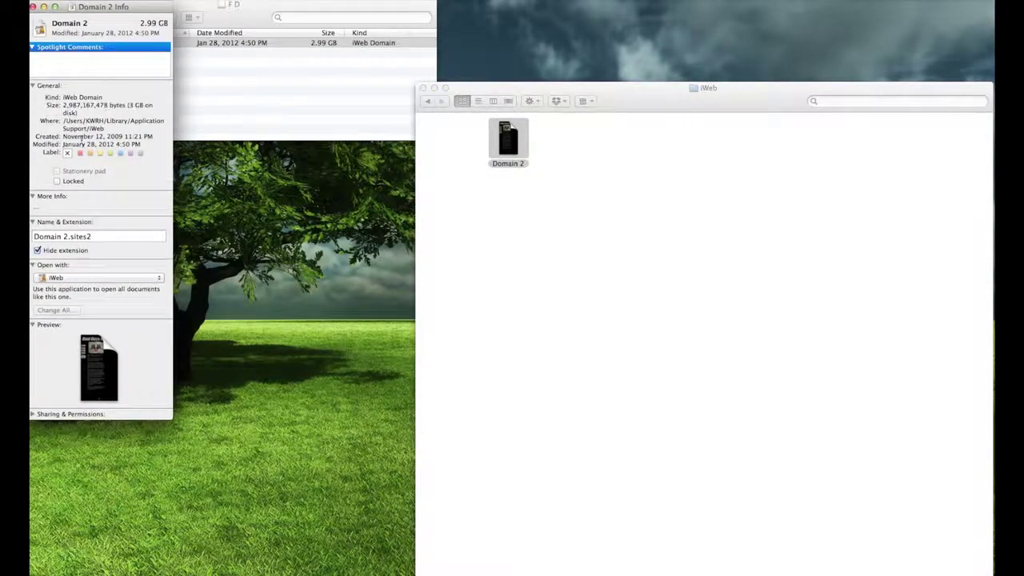
pyautogui.click(48, 236)
pyautogui.write('Domain')
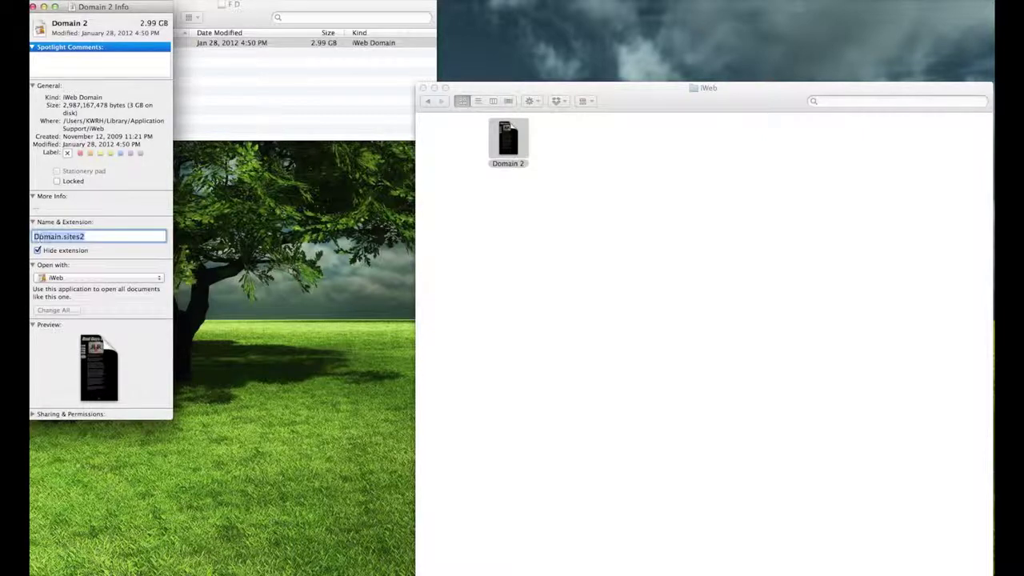
pyautogui.moveTo(35, 236); pyautogui.dragTo(85, 238)
pyautogui.click(33, 6)
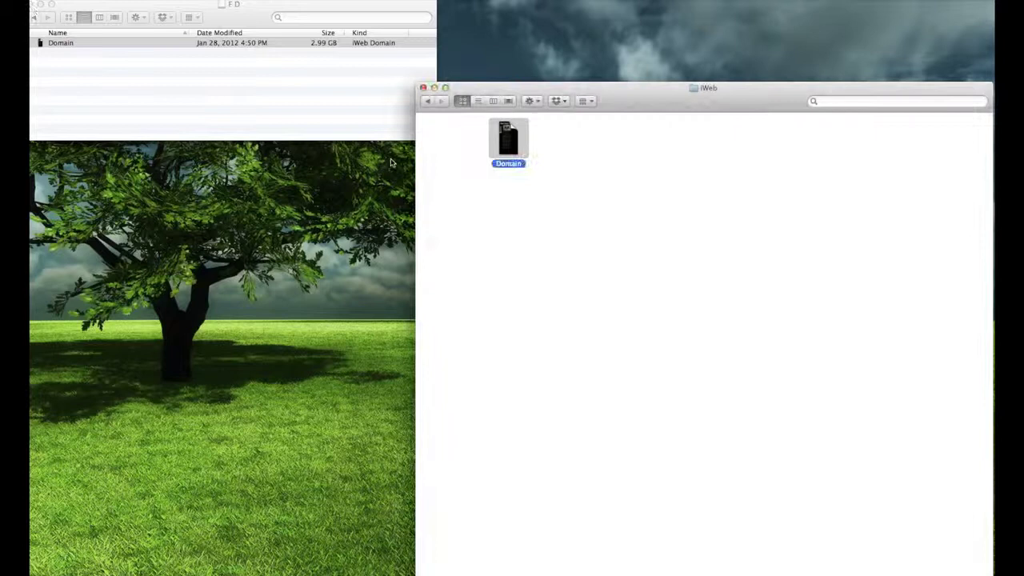
pyautogui.click(530, 183)
pyautogui.moveTo(509, 148); pyautogui.dragTo(453, 152)
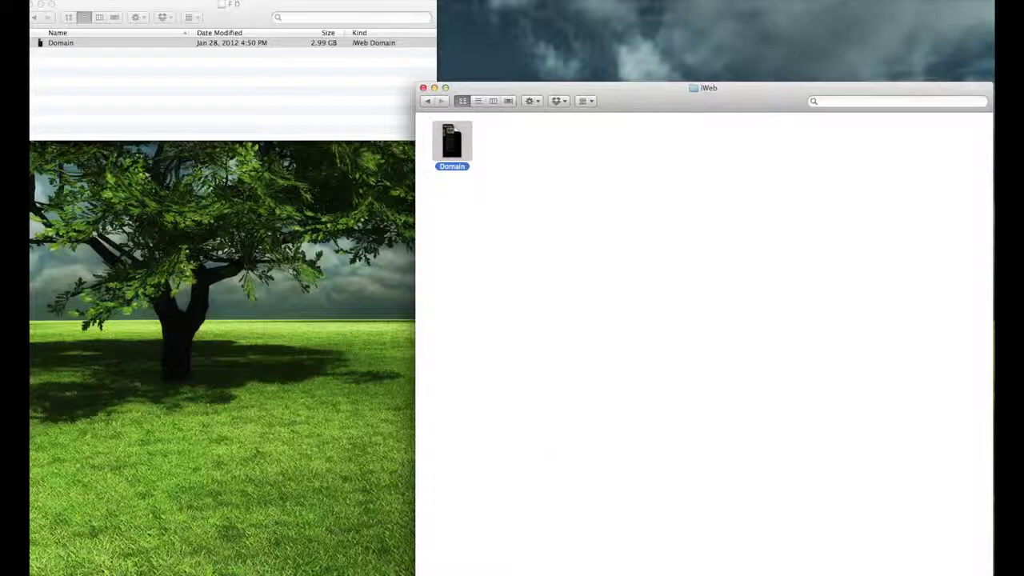
pyautogui.moveTo(584, 560)
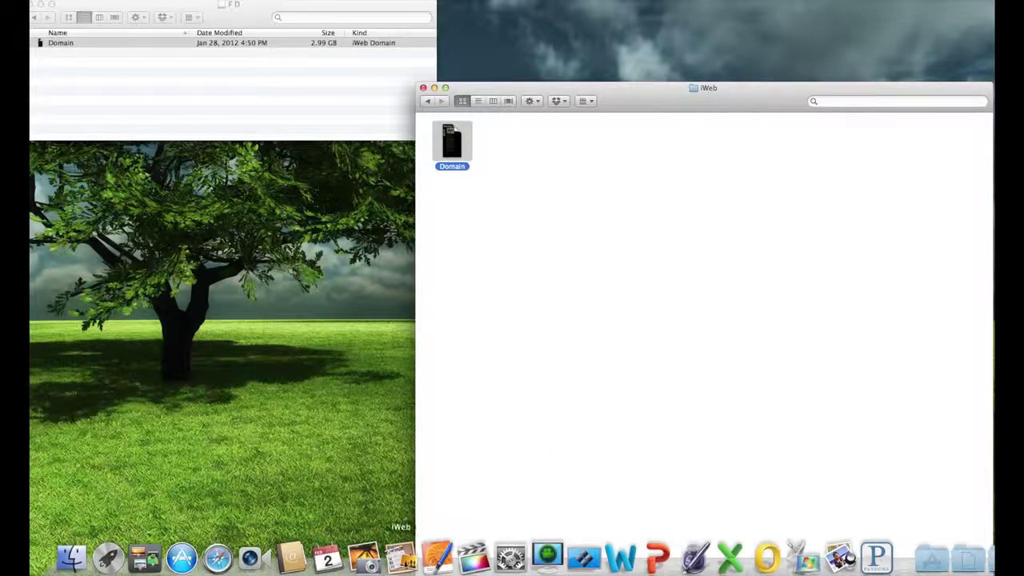
# - Launch iWeb from the Dock to reopen the Real Guys Reviews site
pyautogui.click(401, 558)
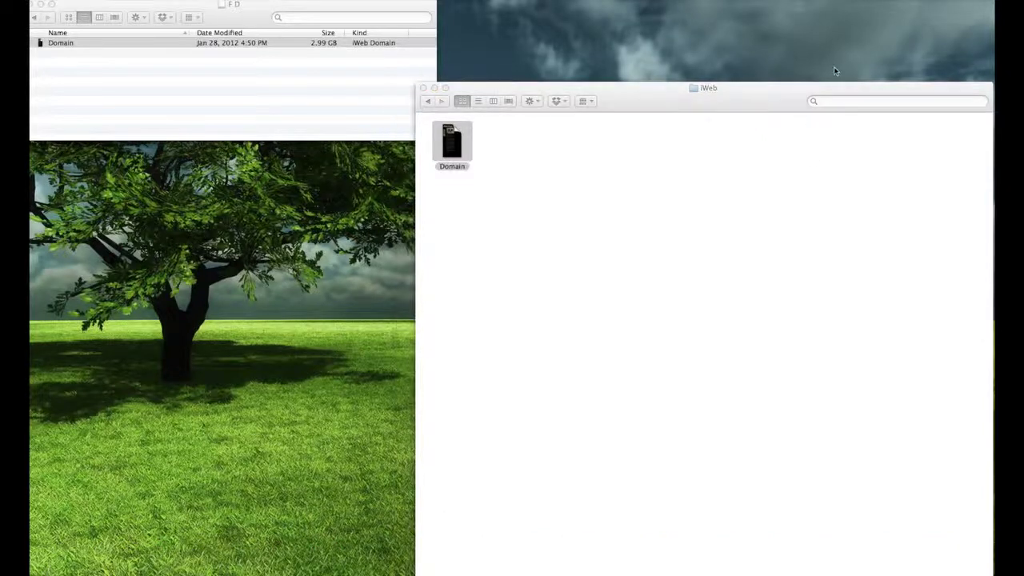